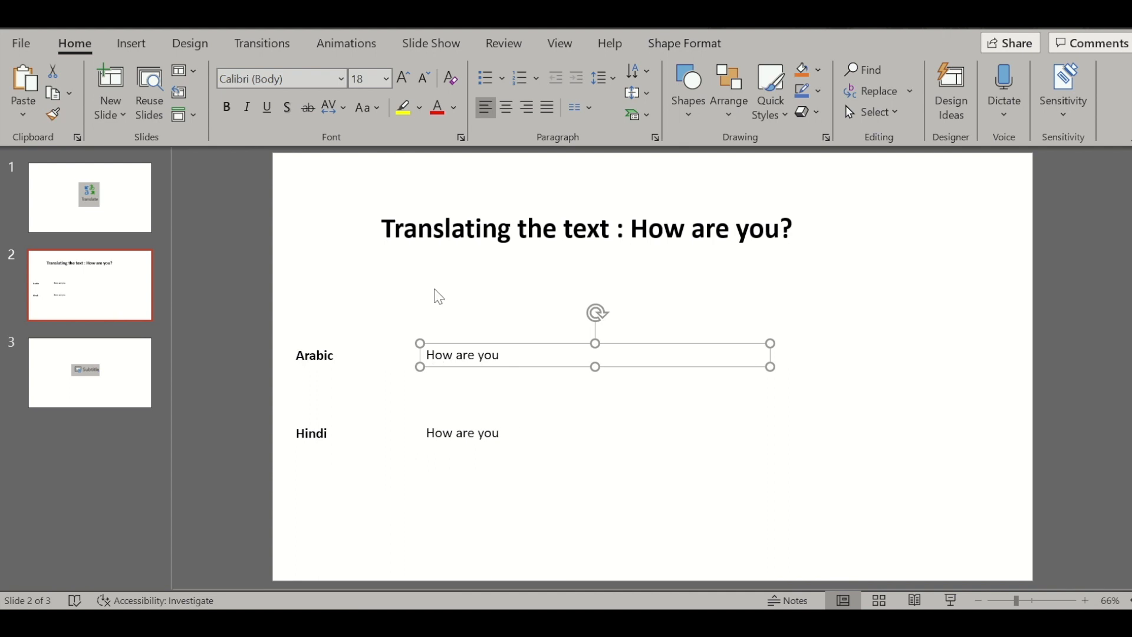
click(360, 305)
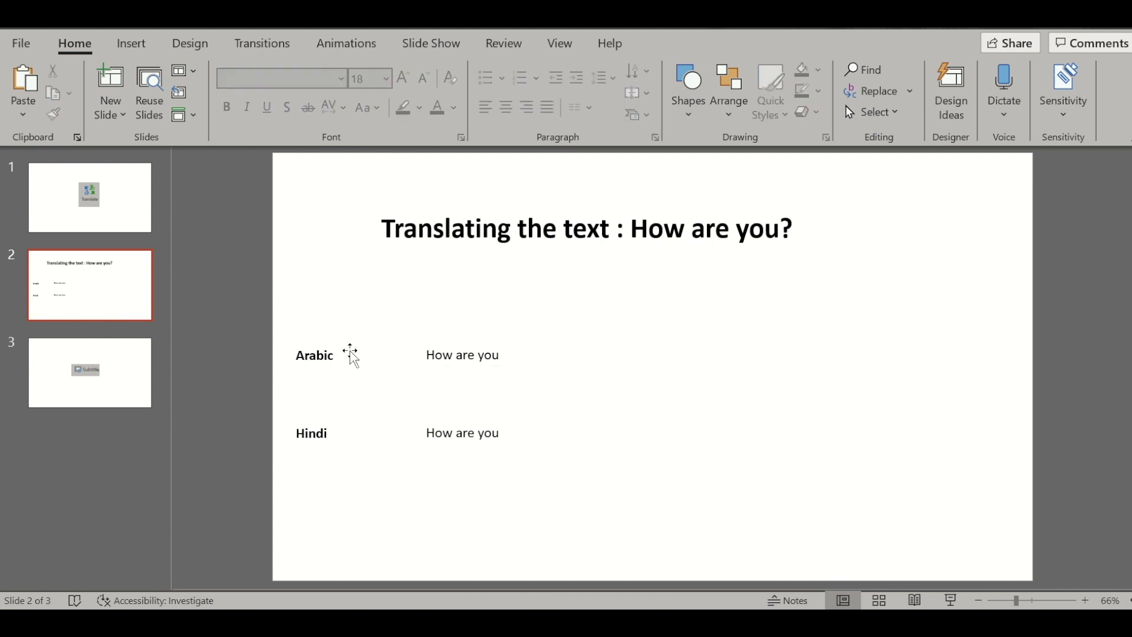
click(324, 356)
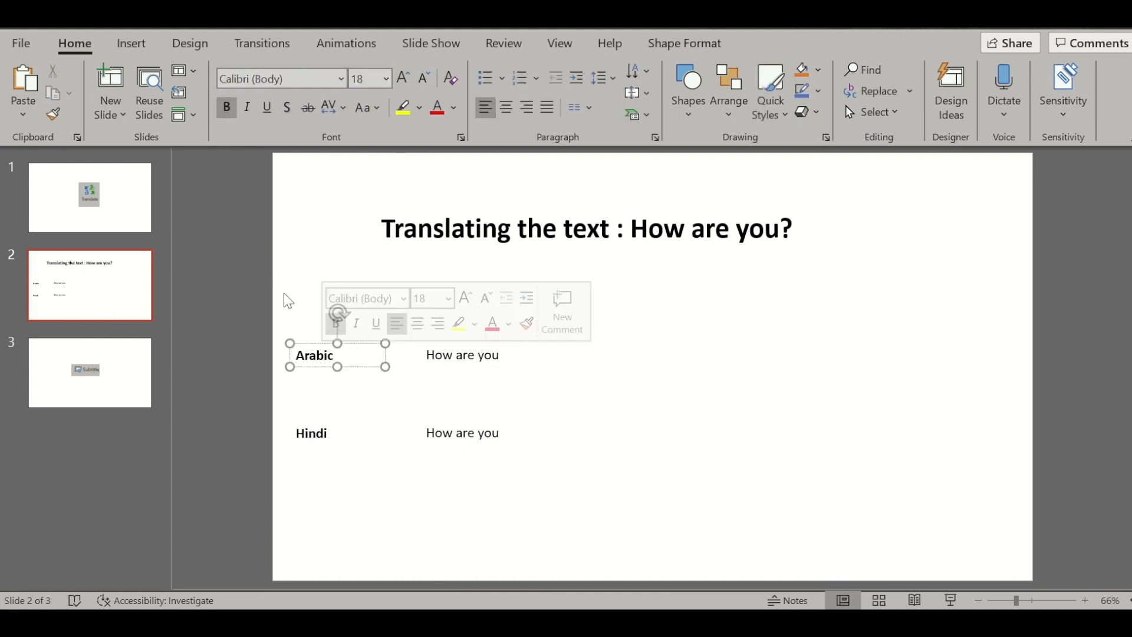
click(329, 260)
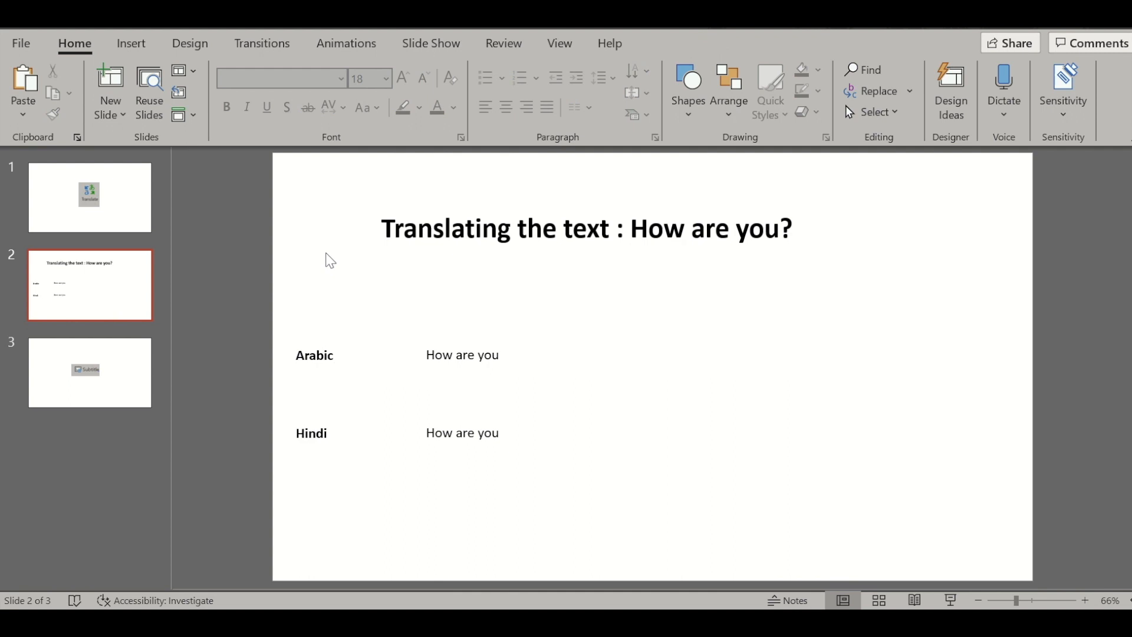
click(520, 51)
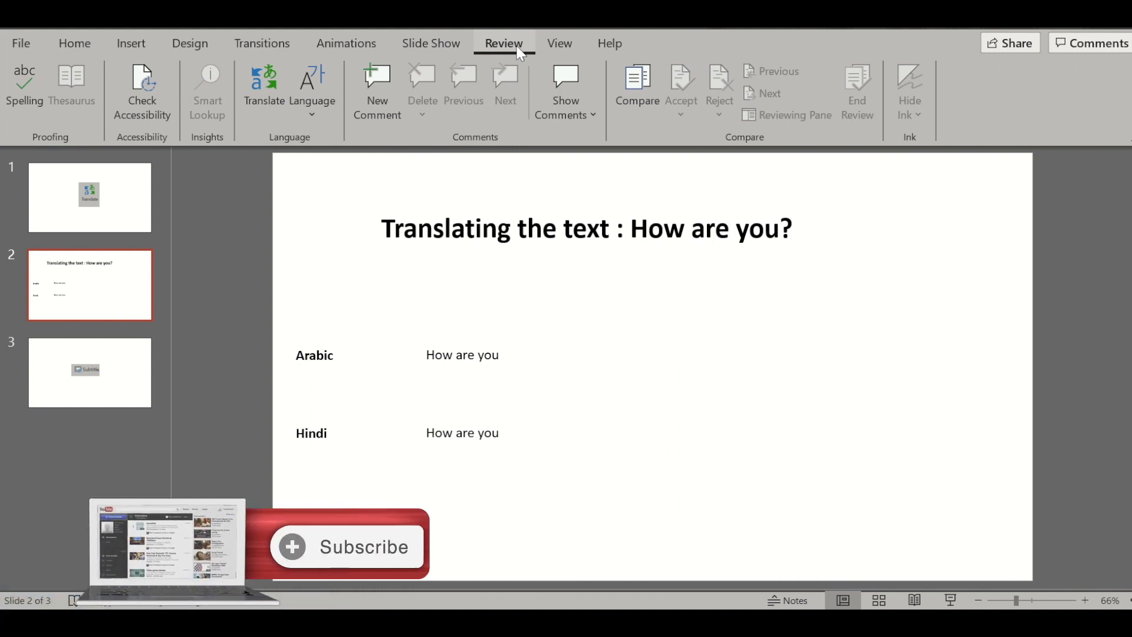
click(269, 104)
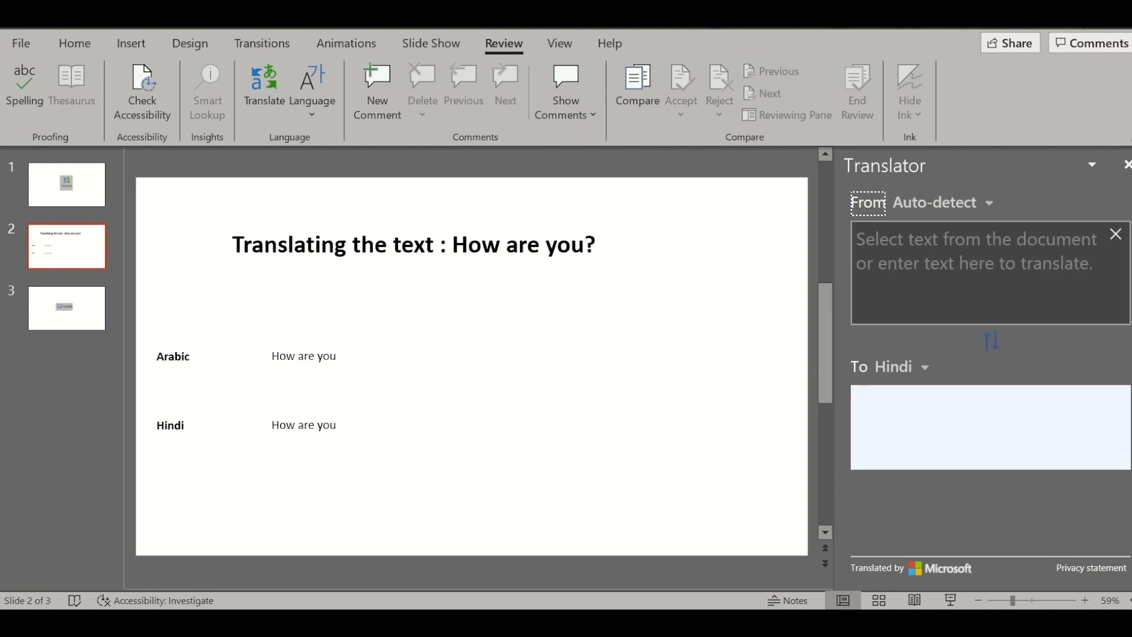
click(1126, 165)
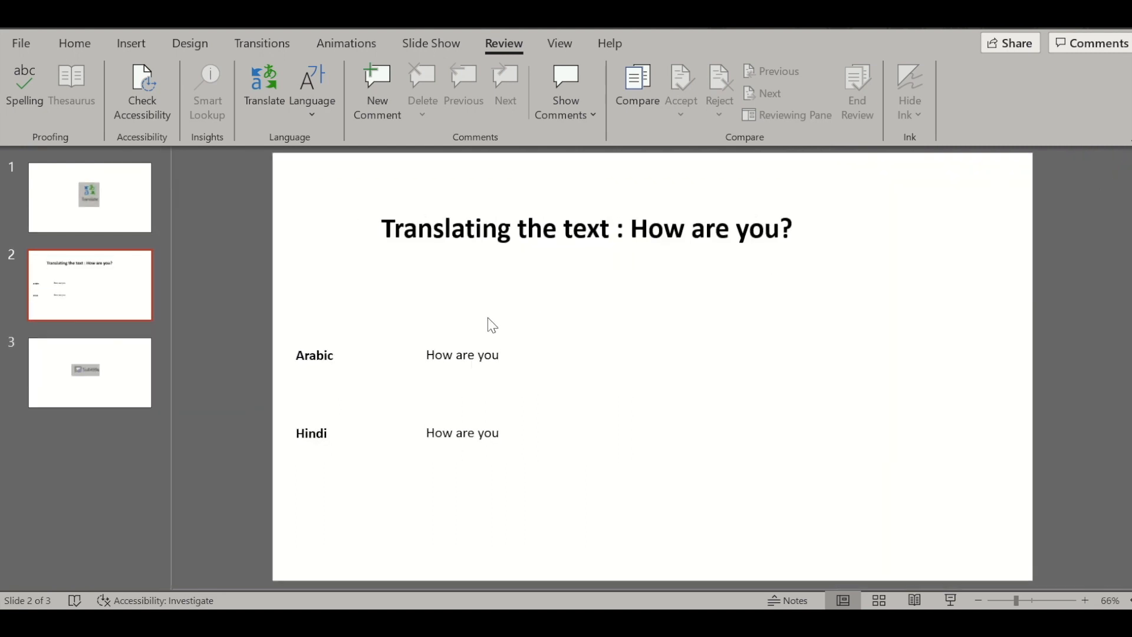
Step: Select the whole "How are you" text beside the Arabic label and send it to the Translator
click(473, 352)
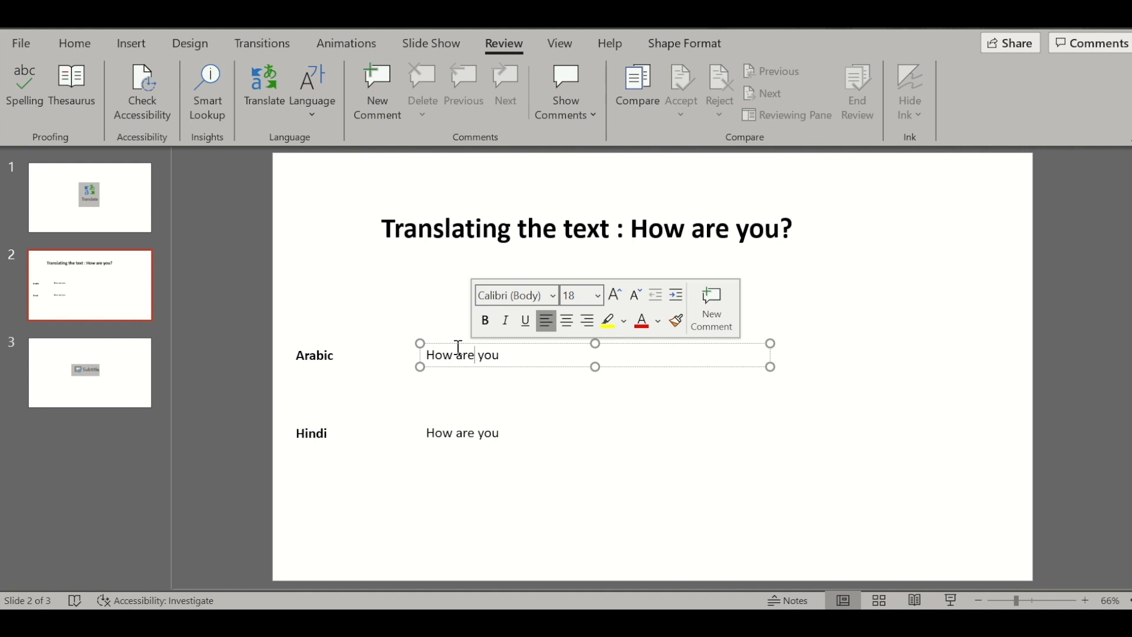
click(457, 345)
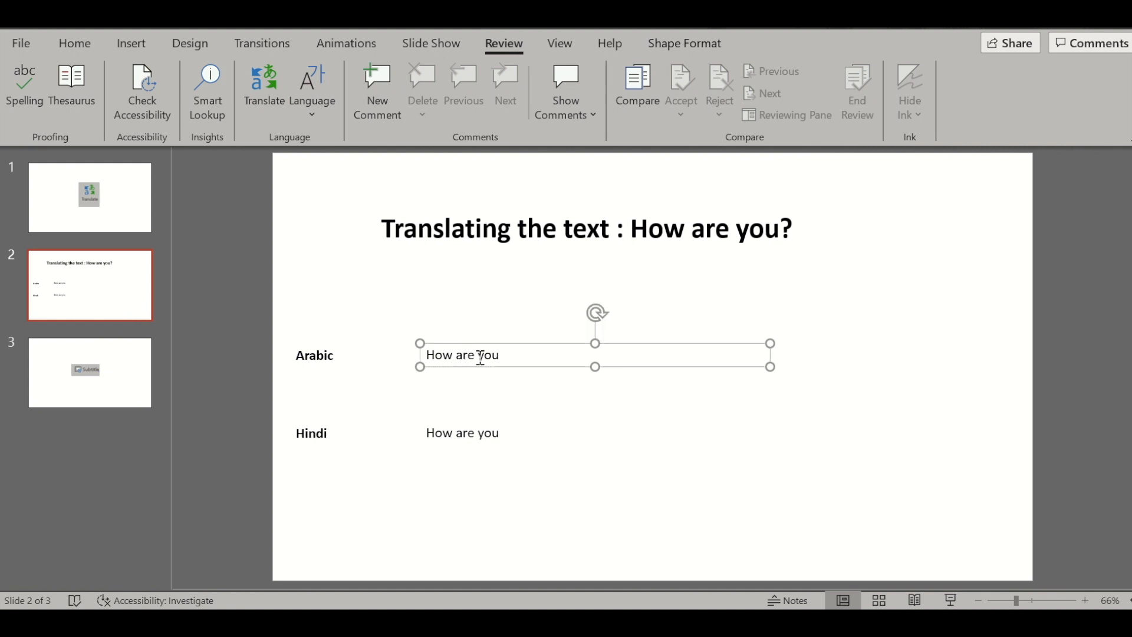
double_click(479, 355)
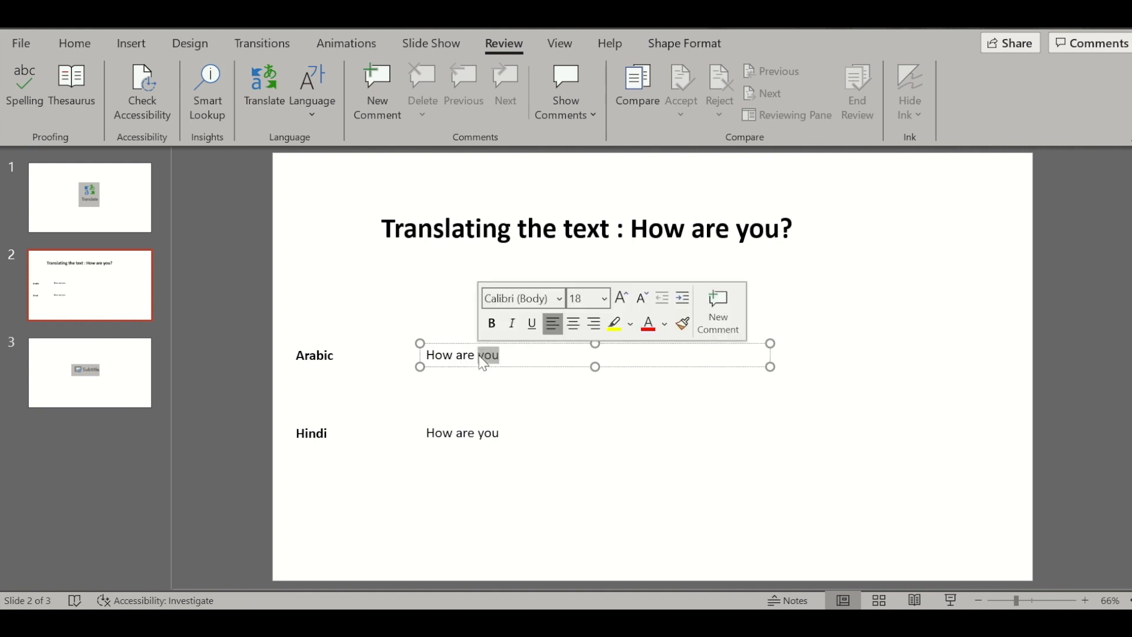
key(ctrl+a)
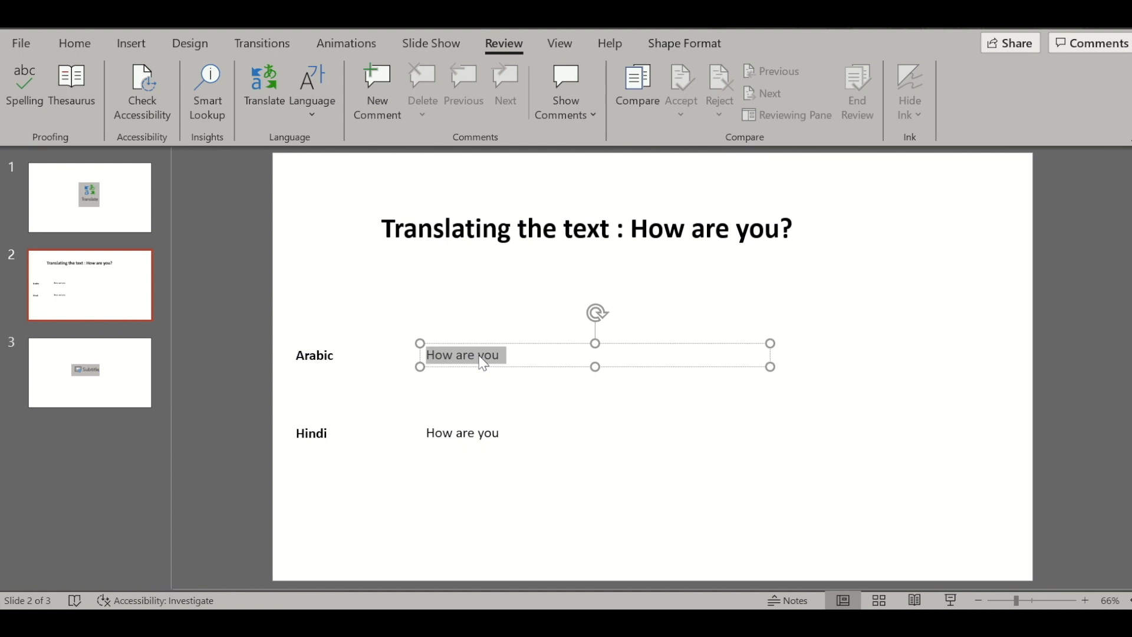
right_click(480, 357)
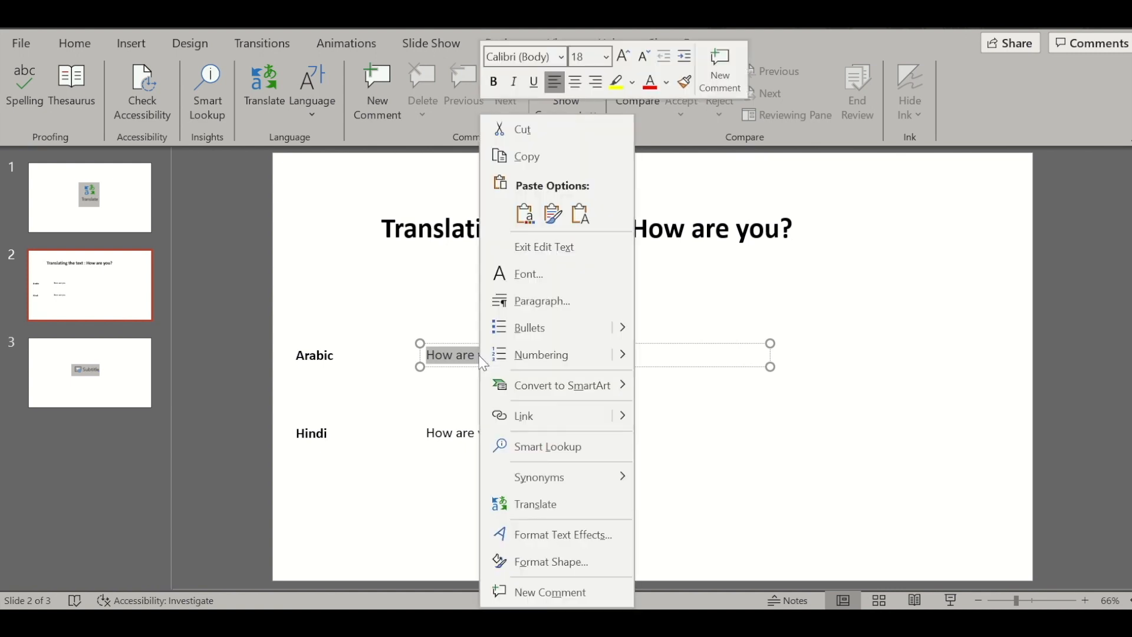
click(575, 506)
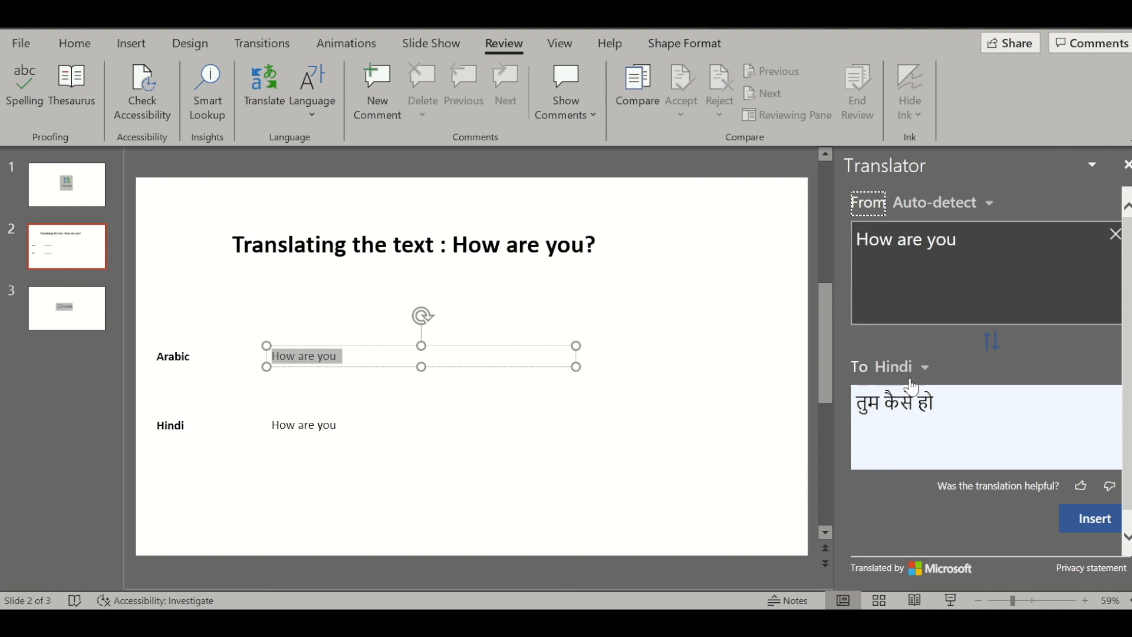
Step: Set the translation's target language to Arabic and insert the result in place of the selected "How are you" text
click(924, 368)
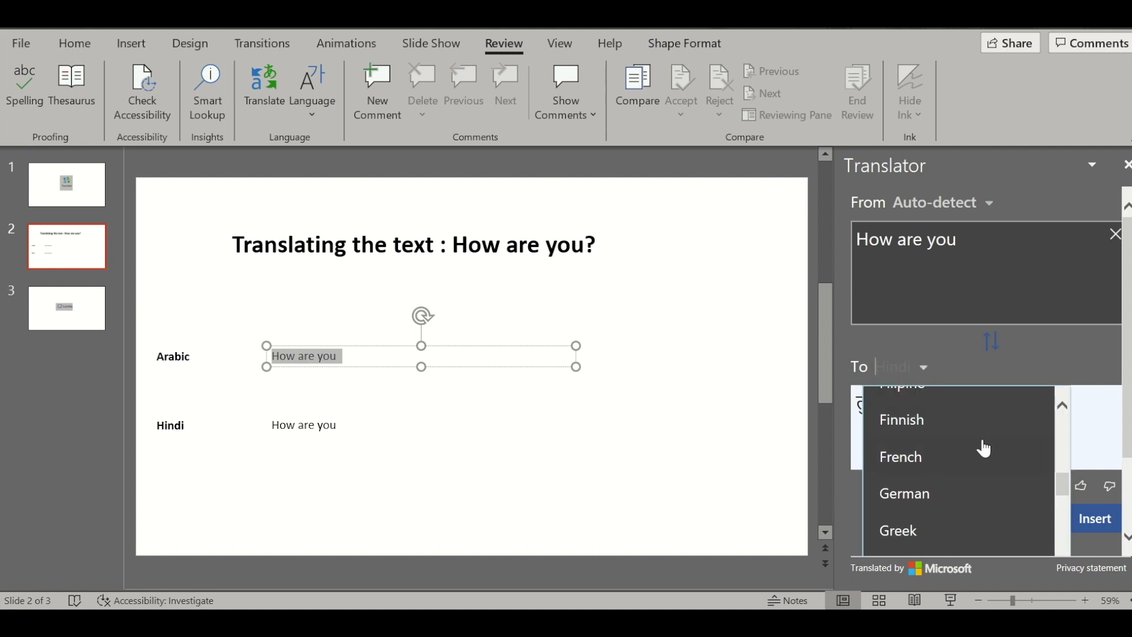
click(1062, 406)
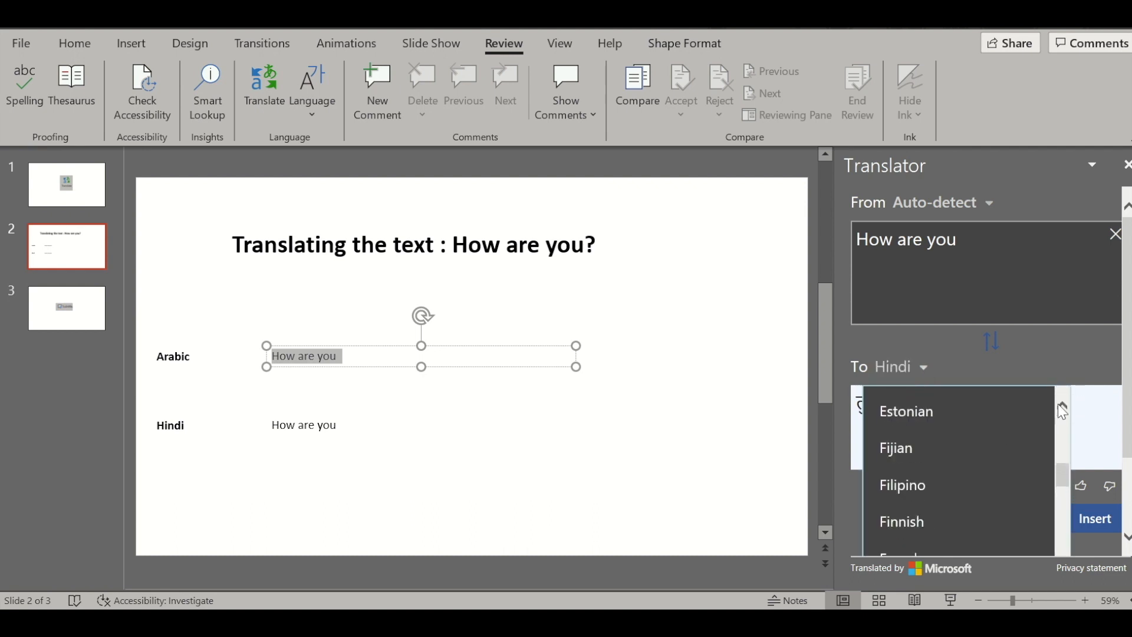
scroll(1062, 408, up, 5)
scroll(1062, 408, up, 8)
scroll(1063, 407, up, 1)
click(916, 443)
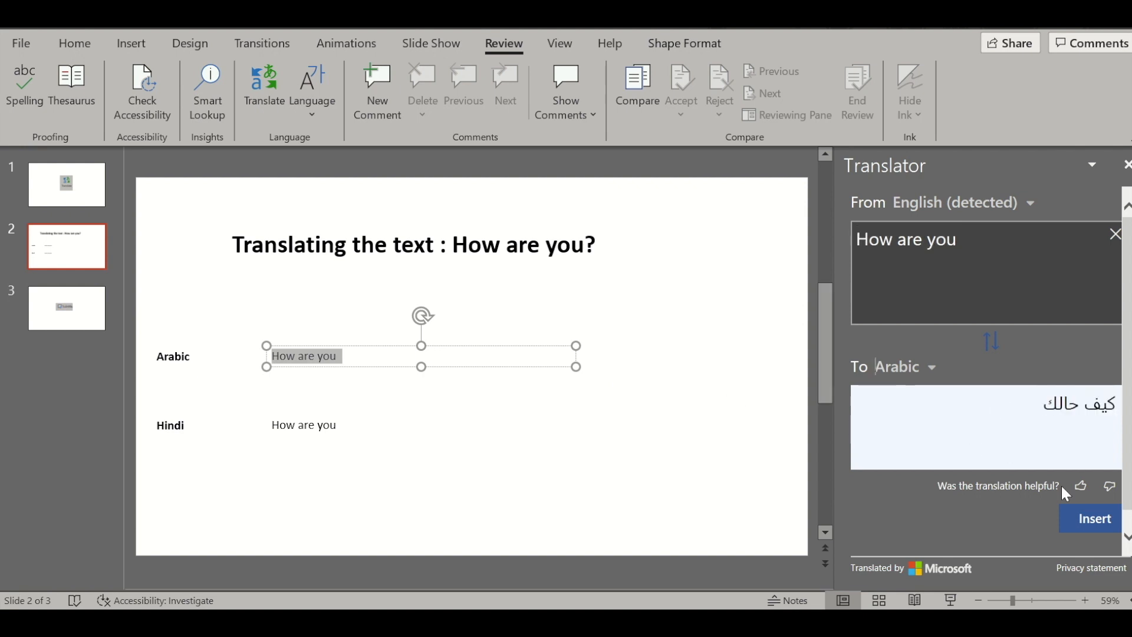
click(1090, 522)
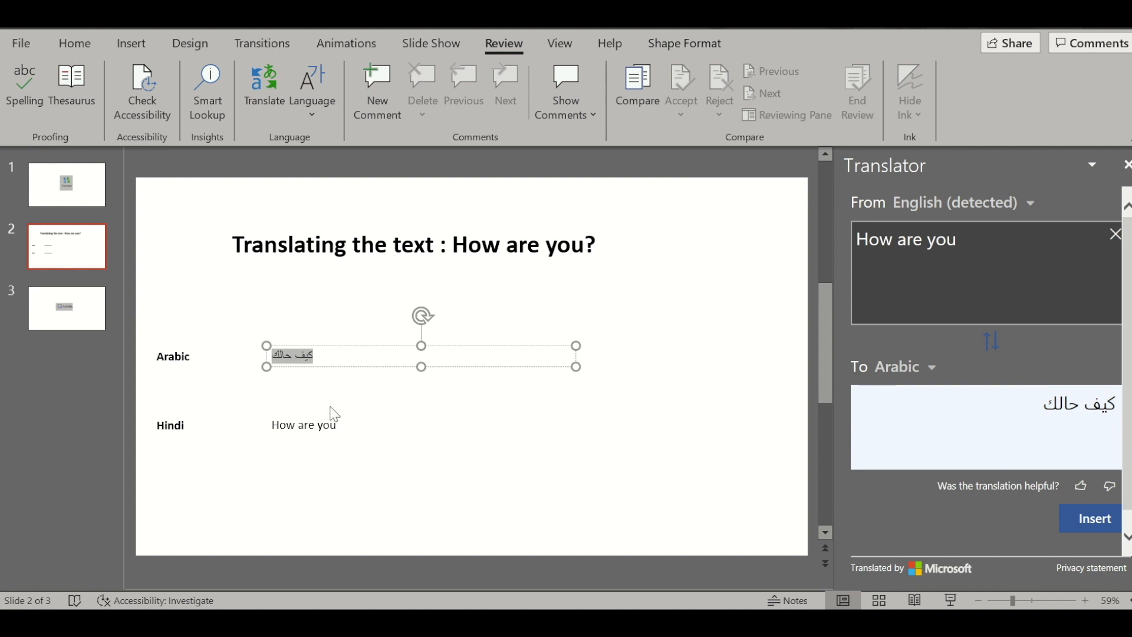
Step: Translate the "How are you" text beside the Hindi label into Hindi and insert the translation into its text box
click(324, 425)
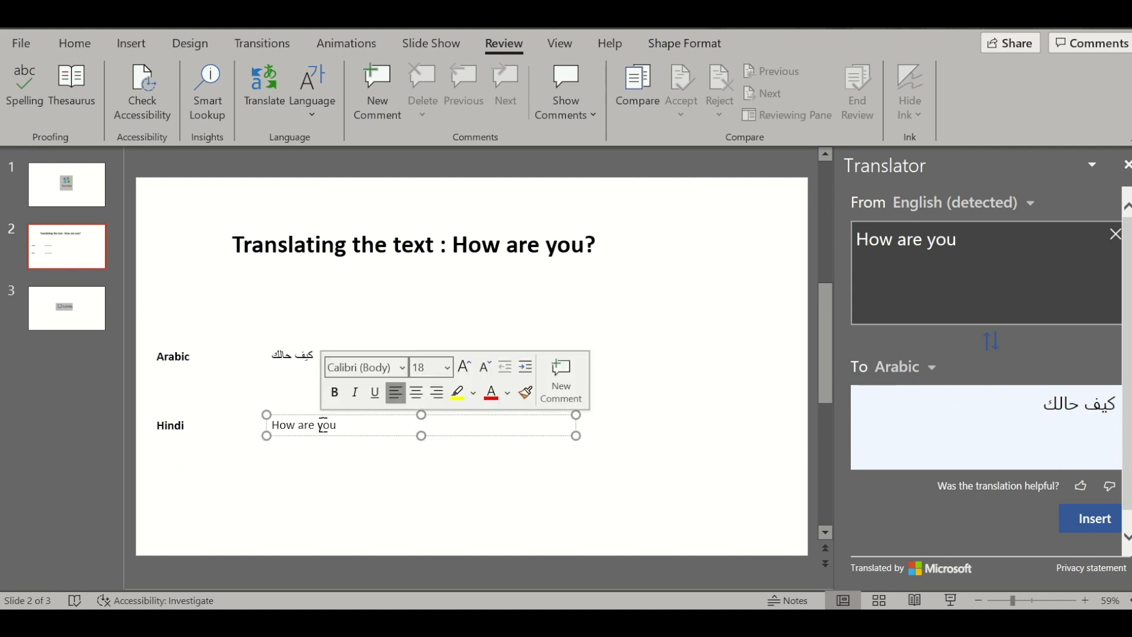
click(297, 417)
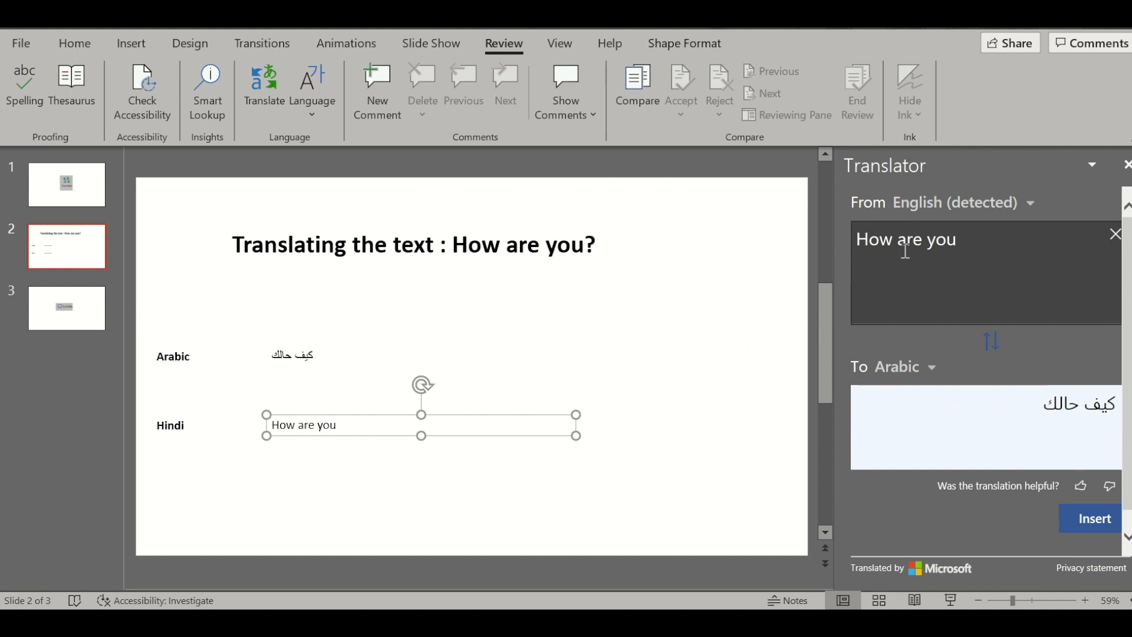
click(927, 373)
scroll(965, 484, up, 1)
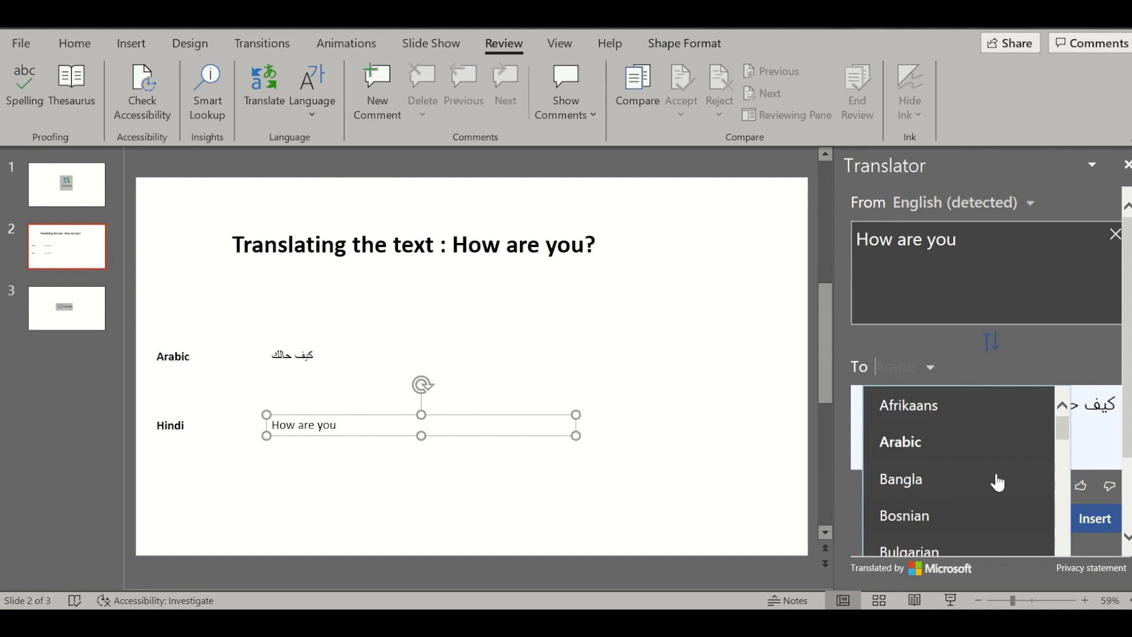
drag(1065, 426, 1065, 497)
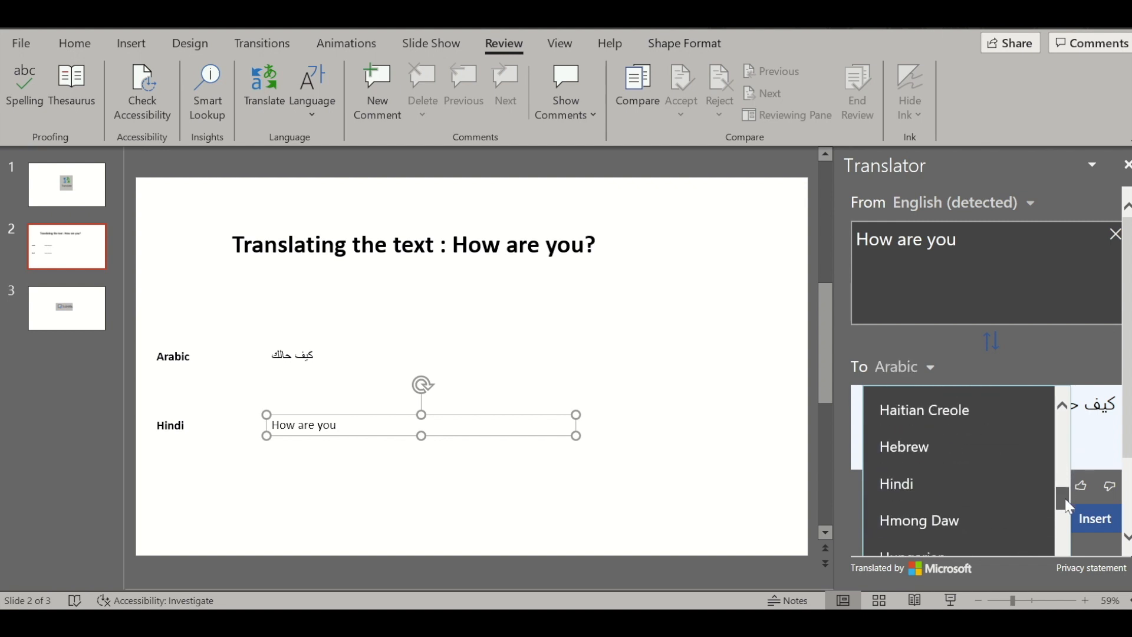
click(911, 484)
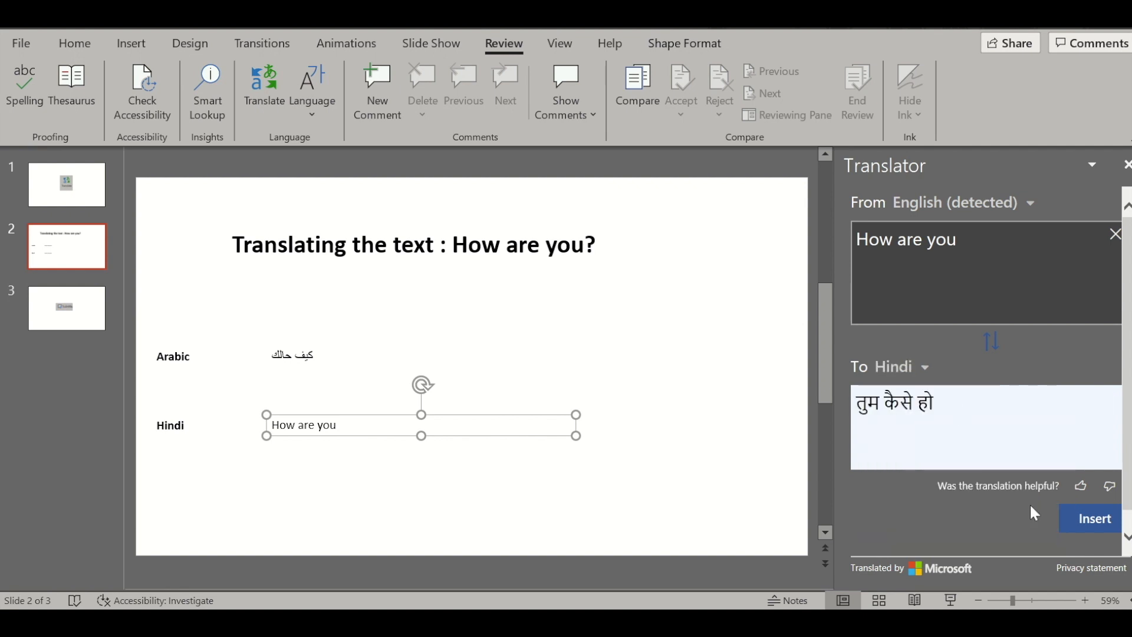
click(1089, 520)
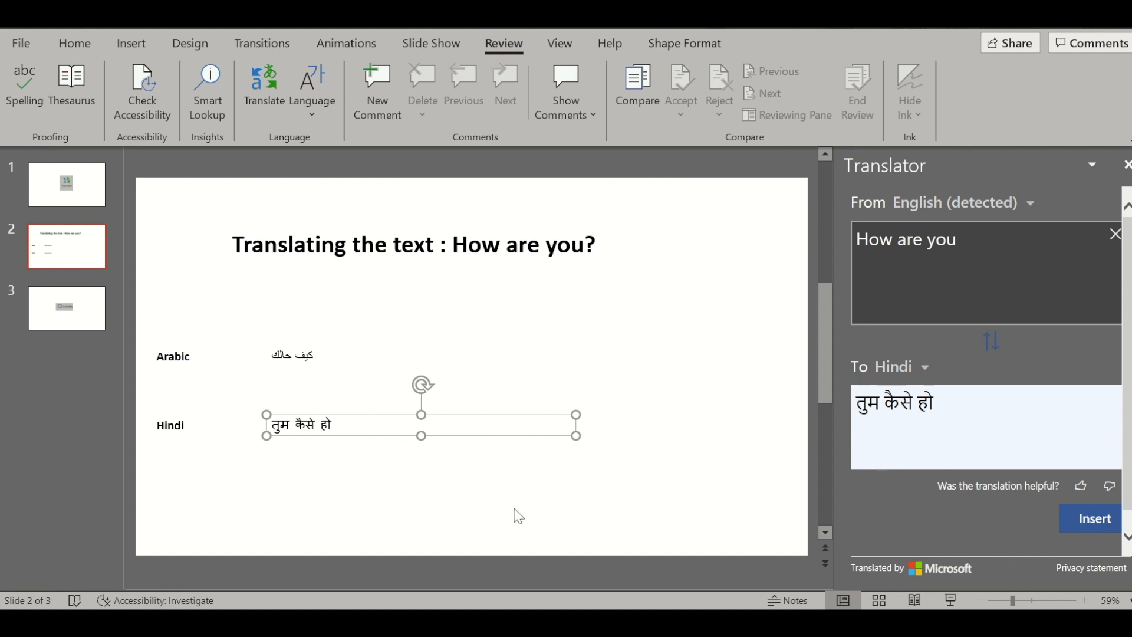
click(406, 512)
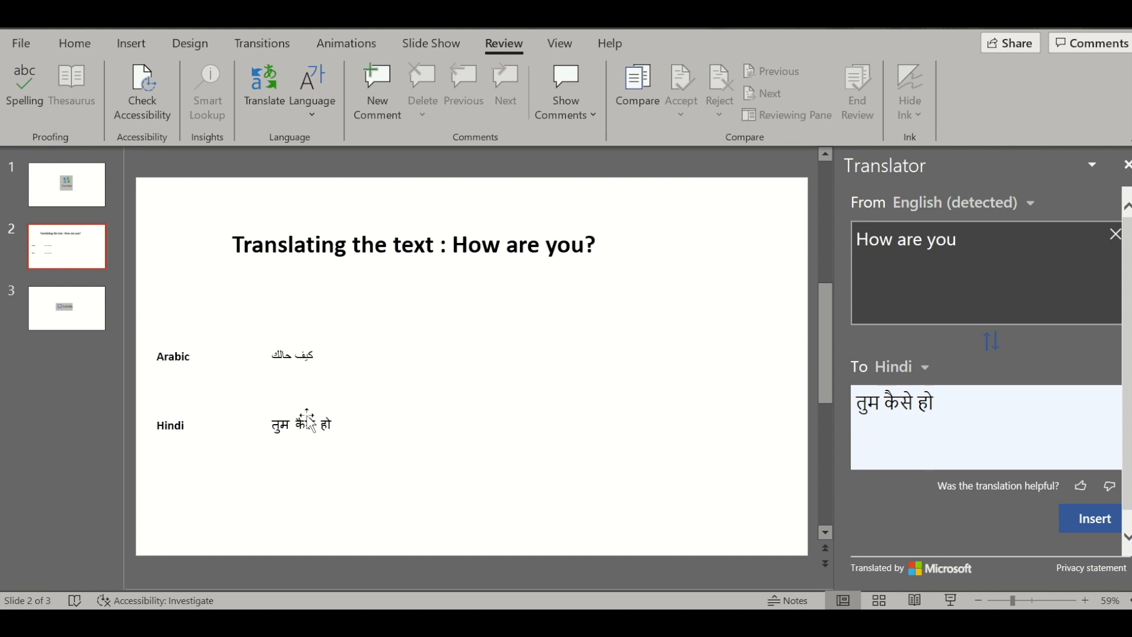
click(315, 354)
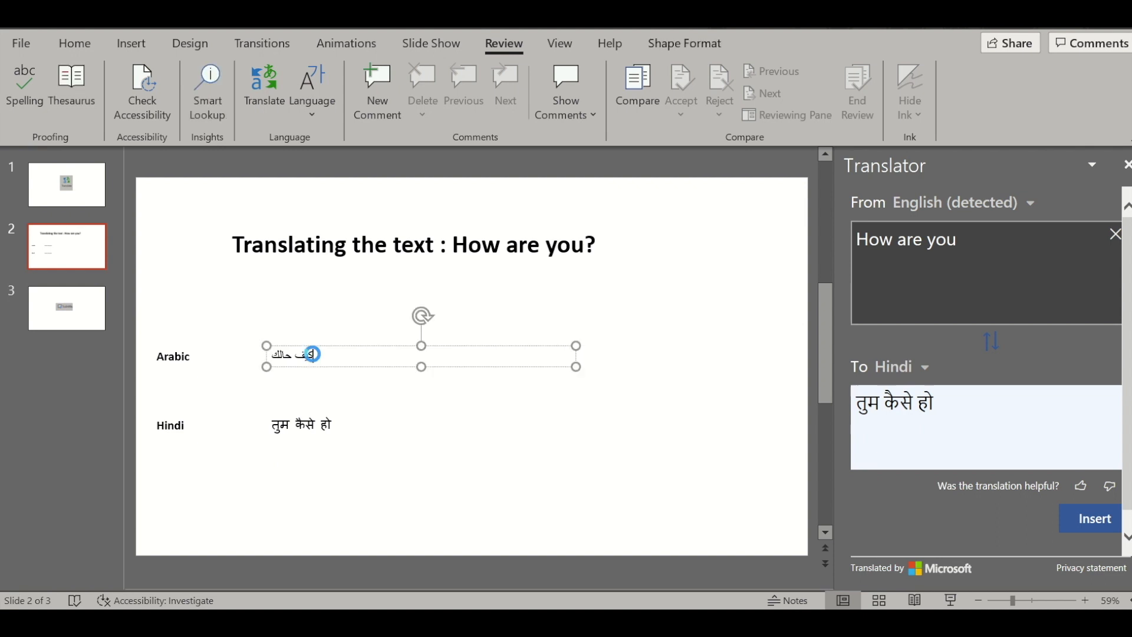
click(584, 456)
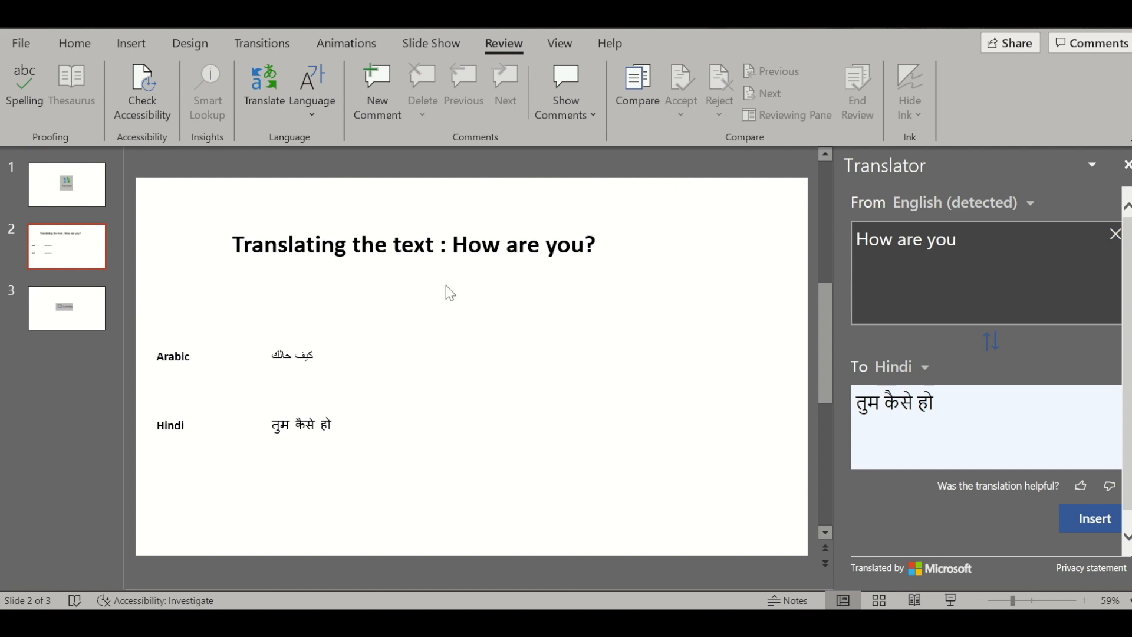
Step: Close the Translator and move the Subtitle picture on slide 3 to the slide's upper-left area
click(70, 319)
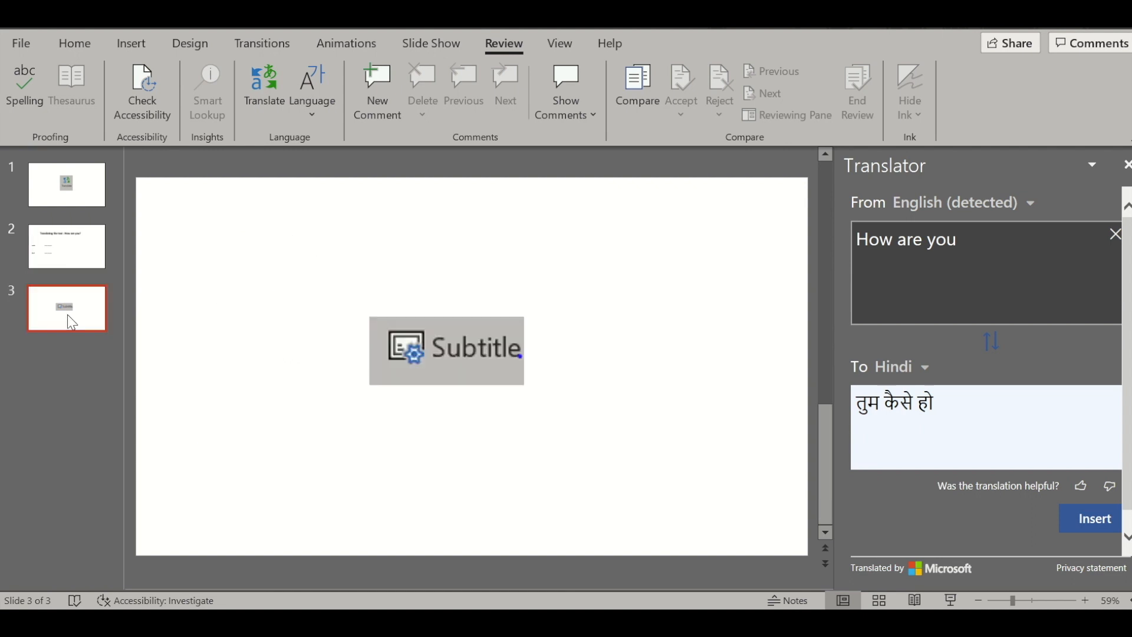
click(434, 349)
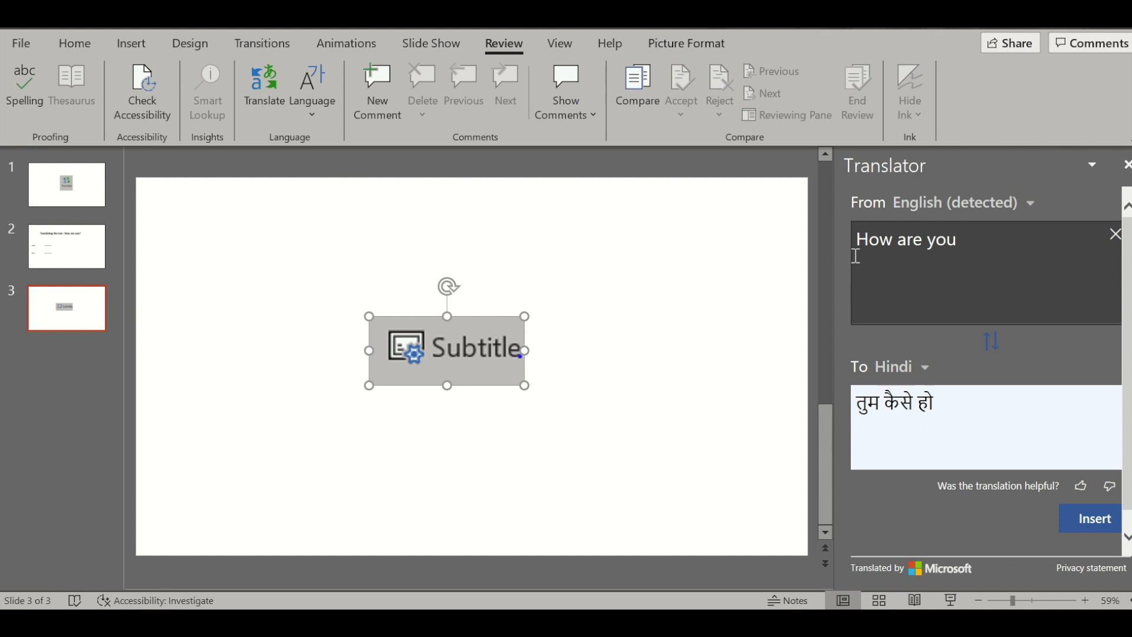
click(1124, 165)
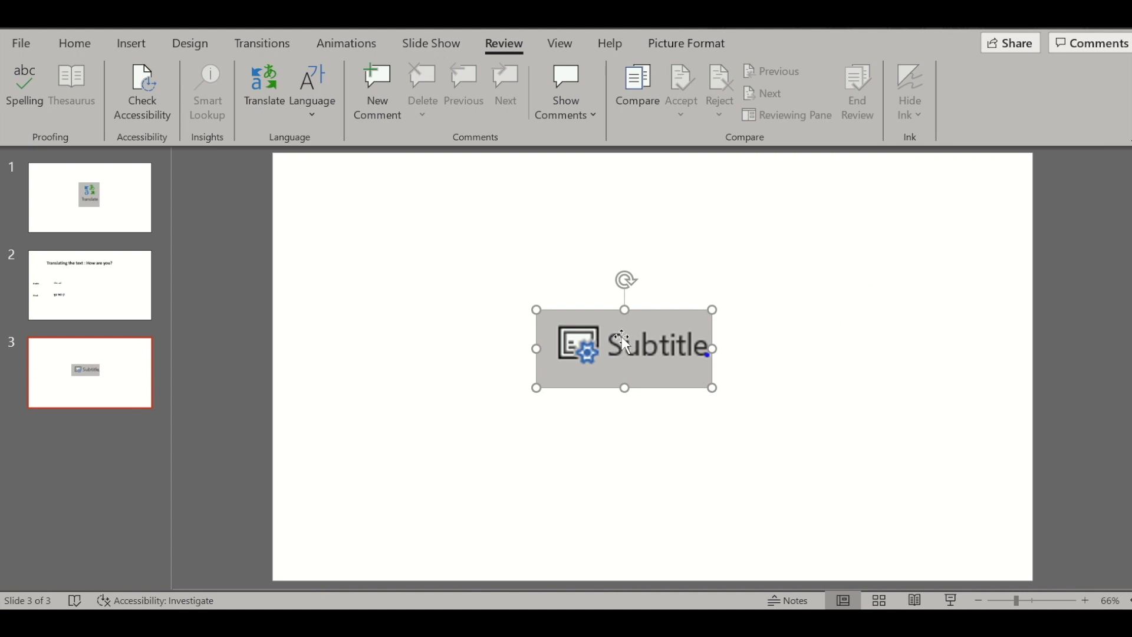
drag(621, 336, 409, 255)
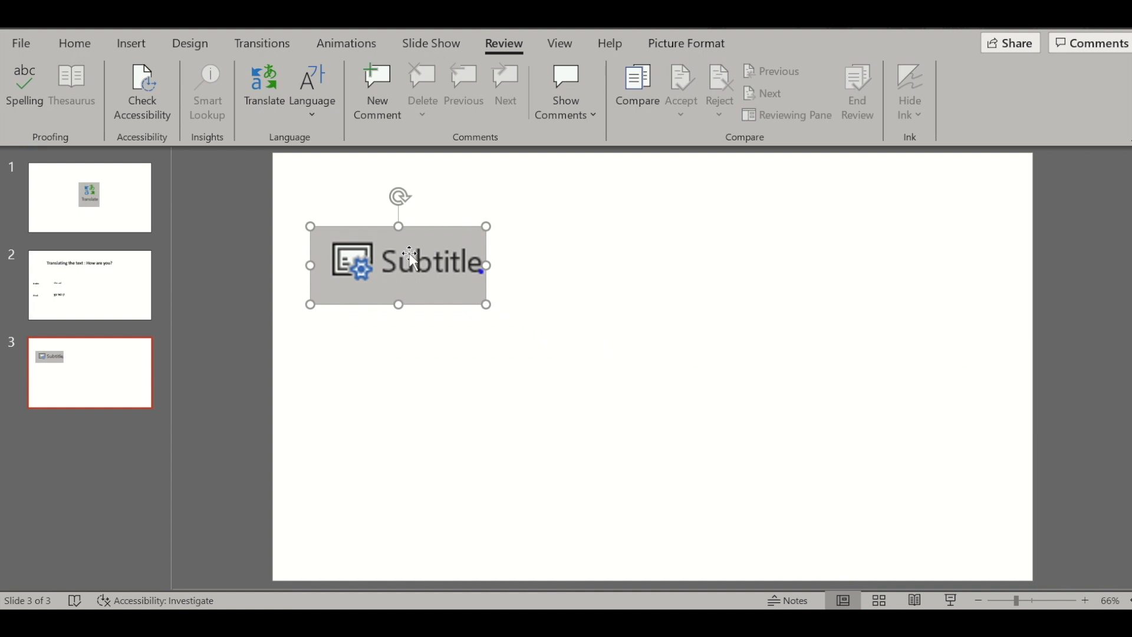
Step: Add a new slide after slide 3 and delete its title and content placeholders to leave it blank
click(106, 435)
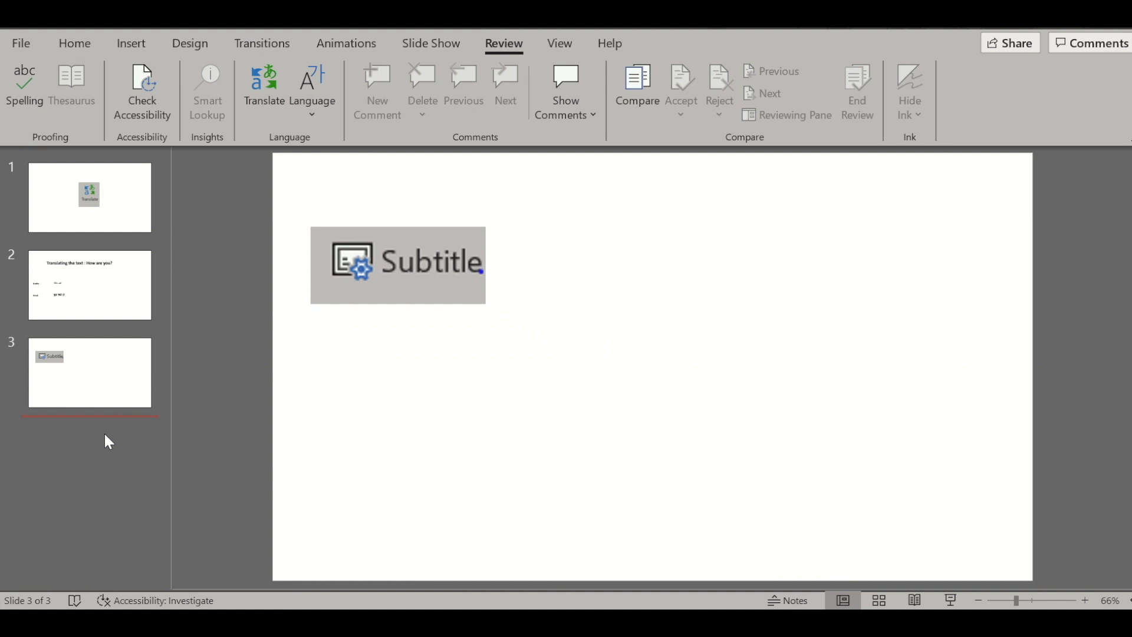
key(Return)
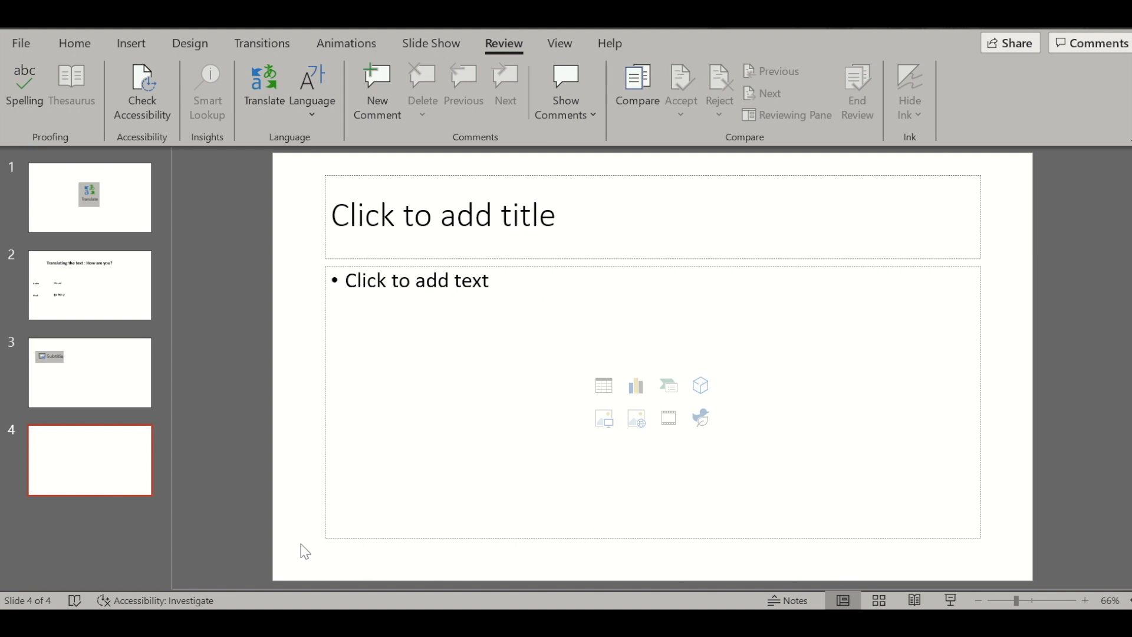
key(ctrl+a)
key(Delete)
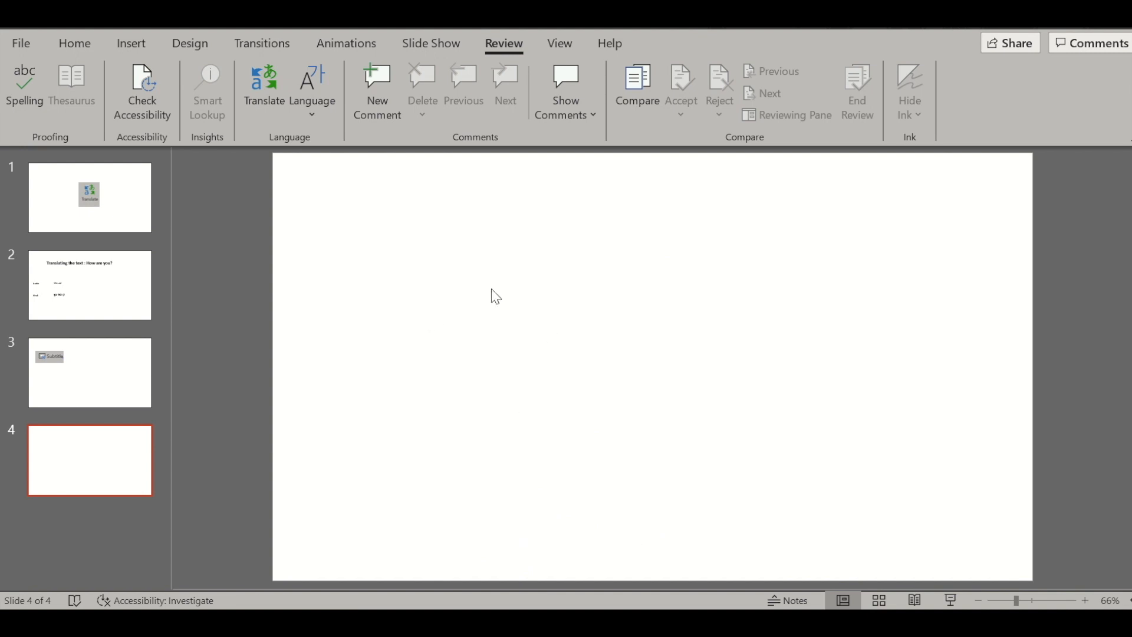
Step: Insert a wide text box in the upper part of slide 4 and enter "How are you ?"
click(133, 45)
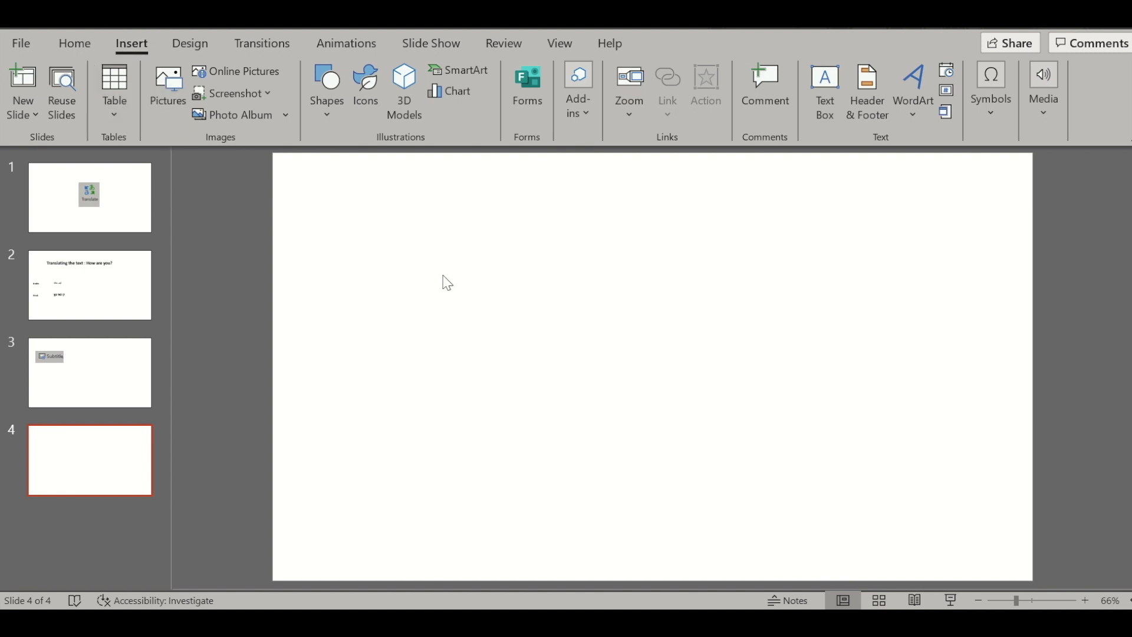
click(815, 99)
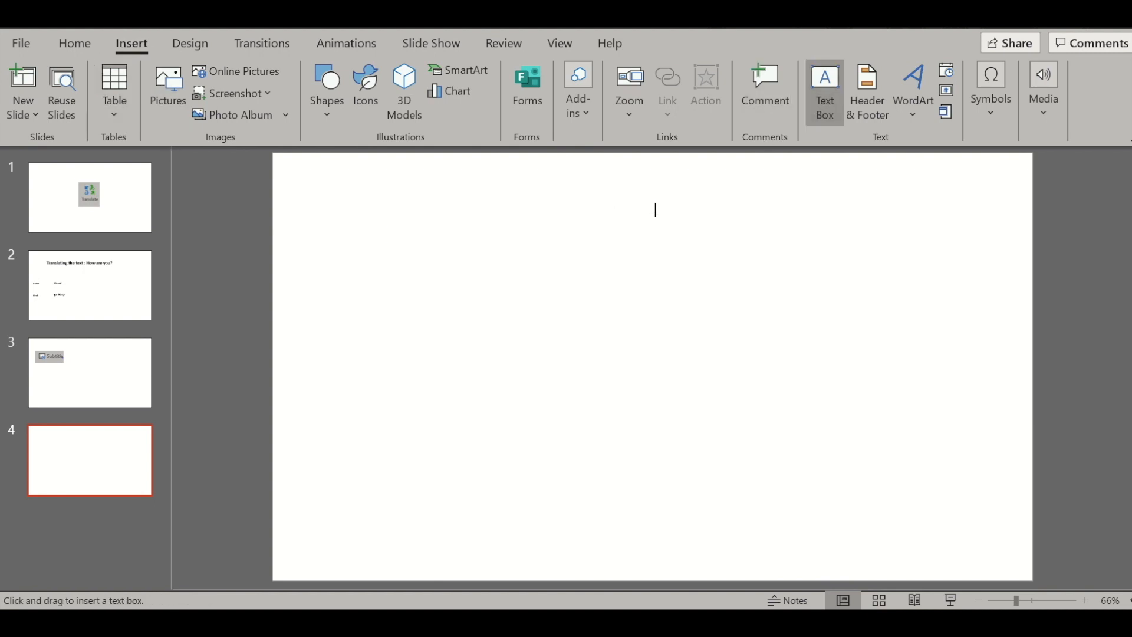
drag(470, 194, 906, 314)
text(How)
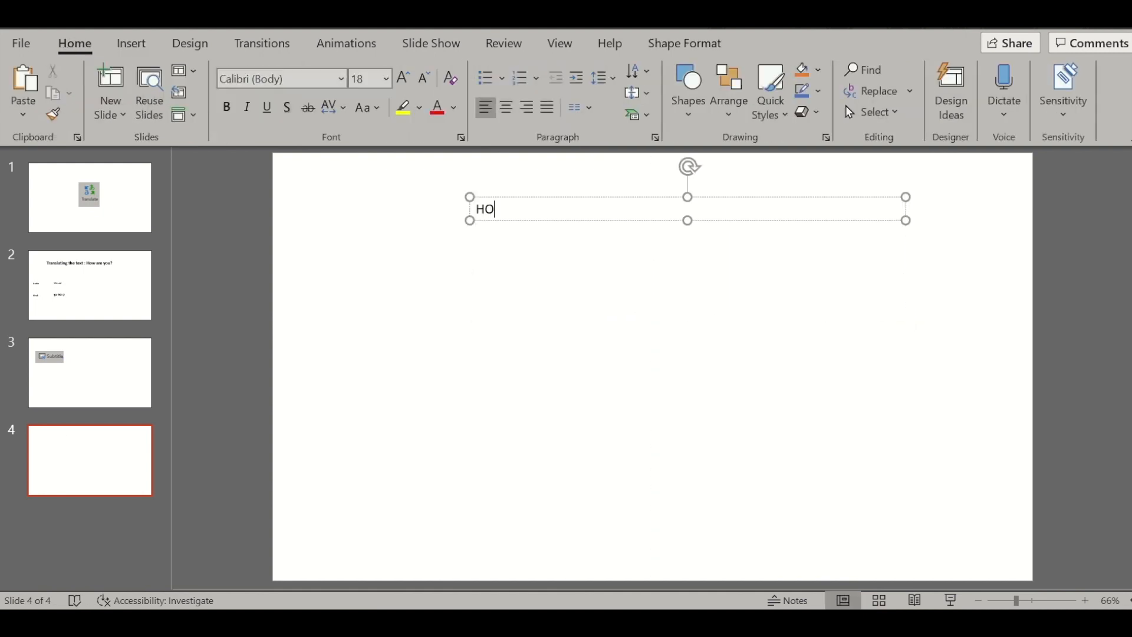
key(BackSpace)
key(BackSpace)
key(BackSpace)
text(How are y)
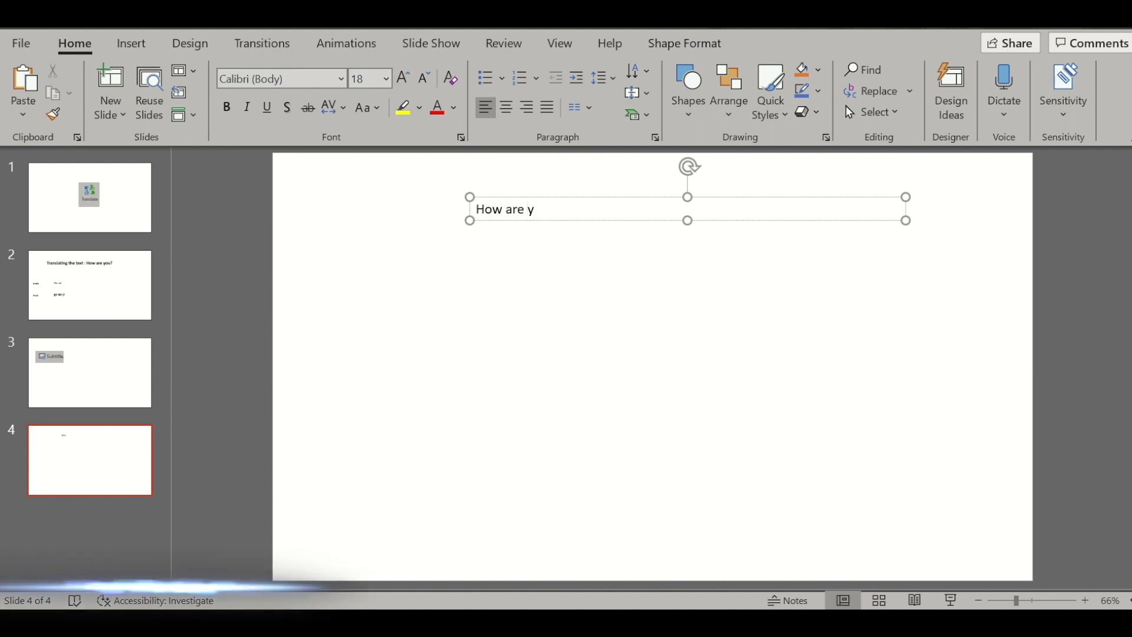
text(ou ? t)
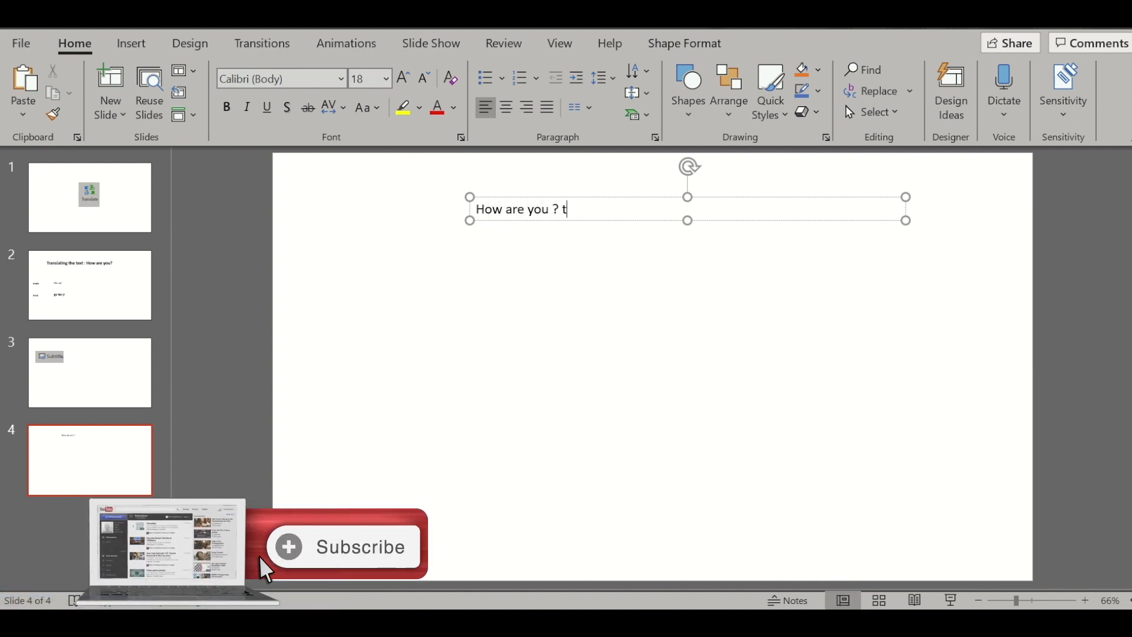
text(his is)
text(my channel)
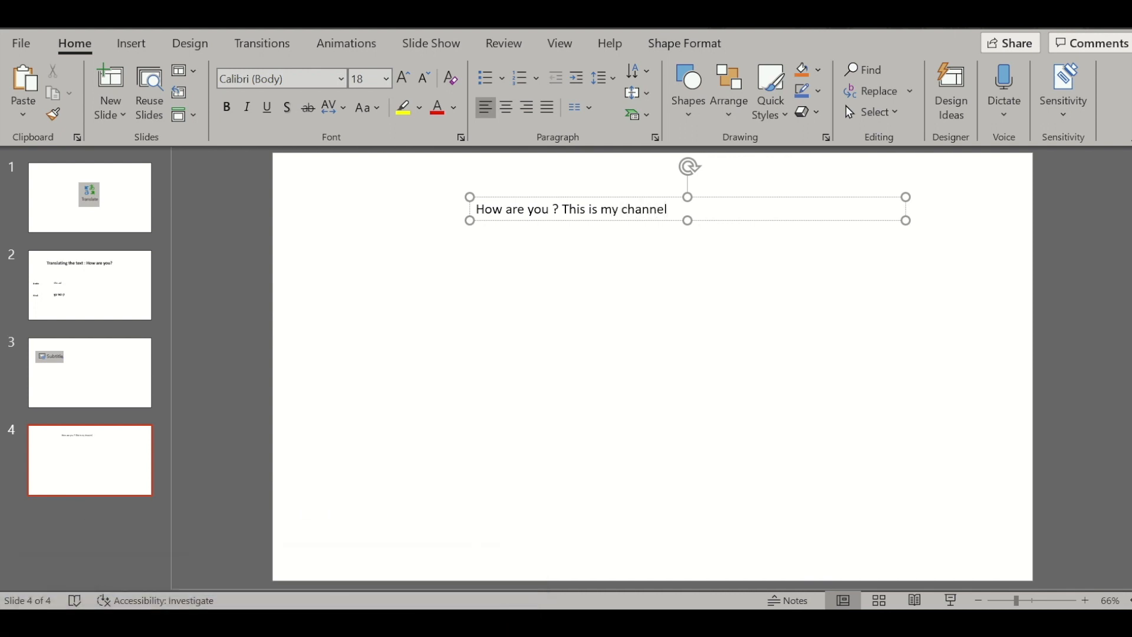
key(BackSpace)
key(BackSpace)
key(BackSpace)
key(BackSpace)
key(BackSpace)
key(BackSpace)
key(BackSpace)
key(BackSpace)
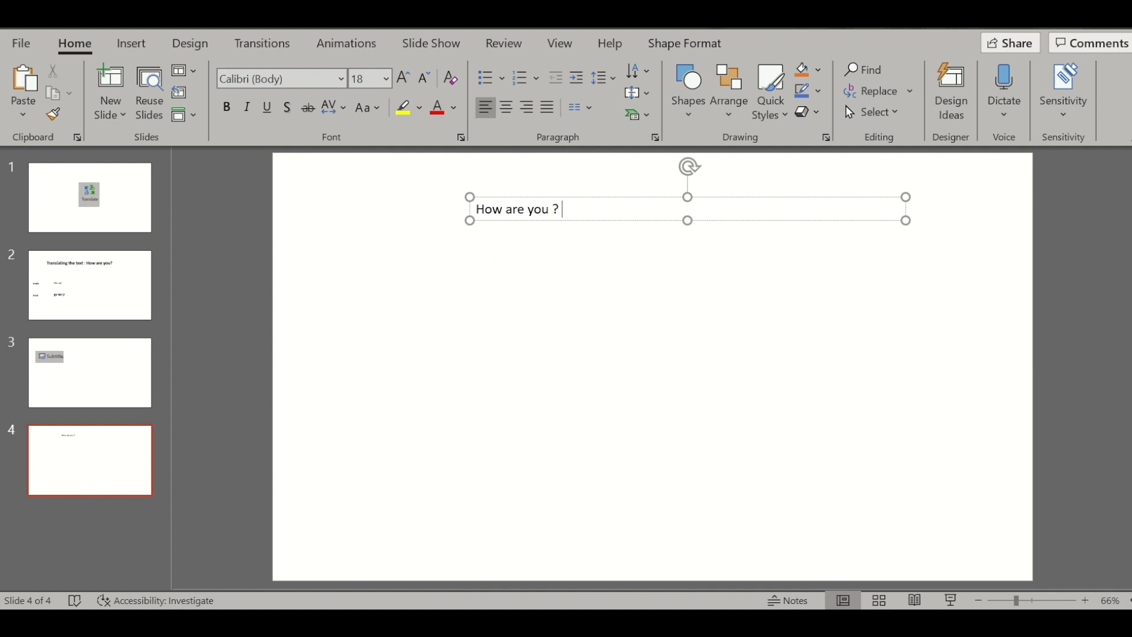
Step: Narrow the "How are you ?" text box to roughly half its width and move it closer to the slide's centre
drag(906, 197, 707, 179)
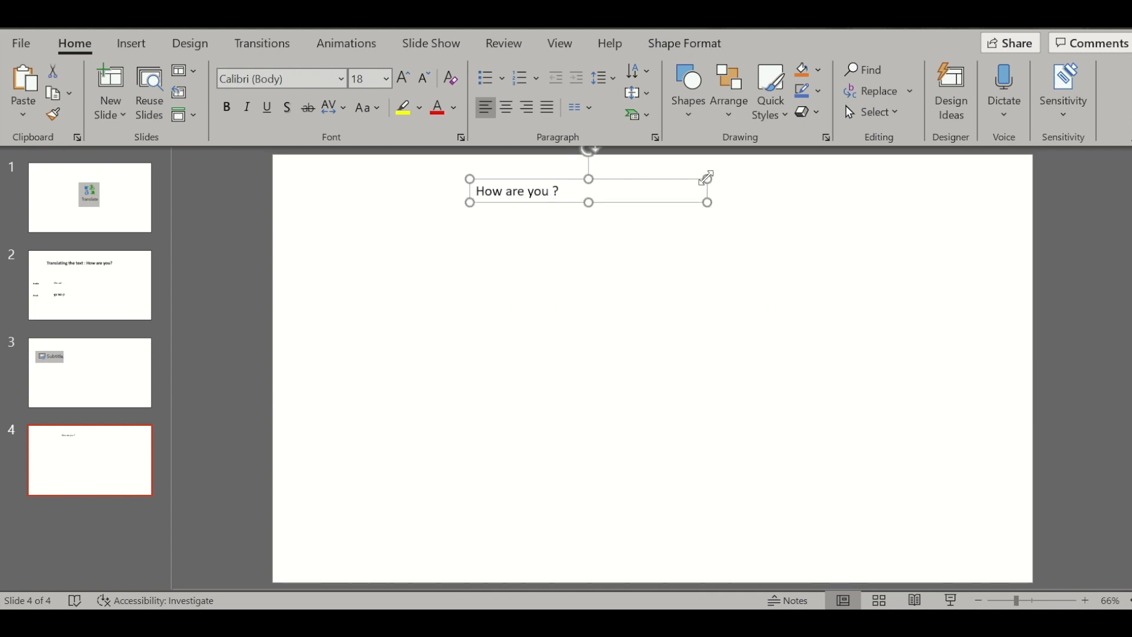
drag(632, 180, 725, 215)
click(644, 221)
click(572, 300)
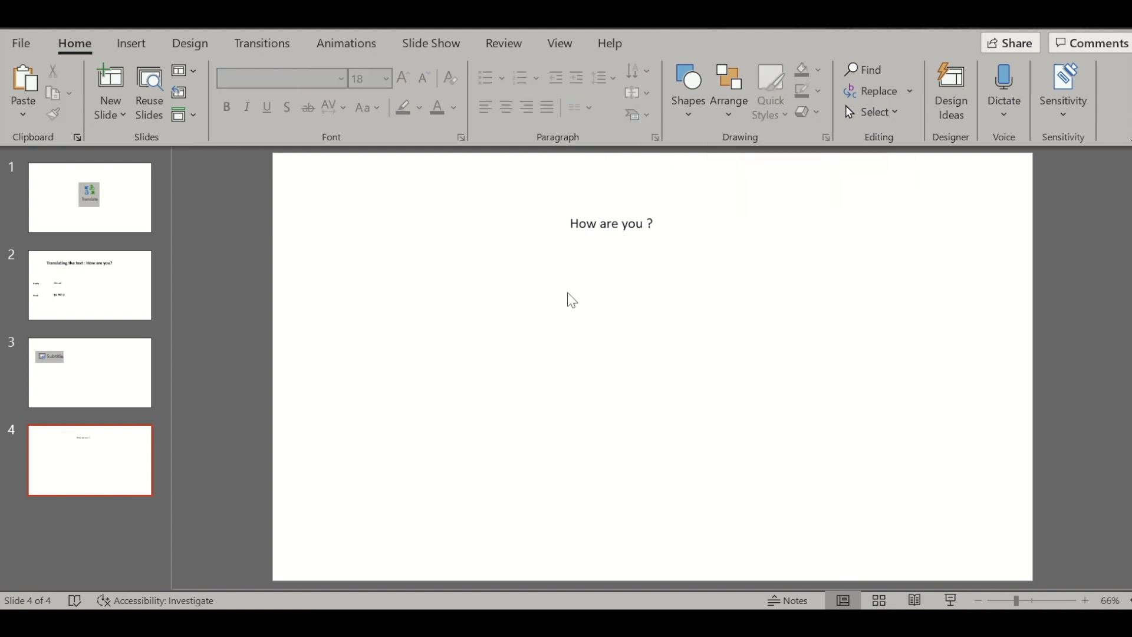
Step: Enlarge the "How are you ?" text to font size 60
drag(622, 224, 612, 218)
click(597, 214)
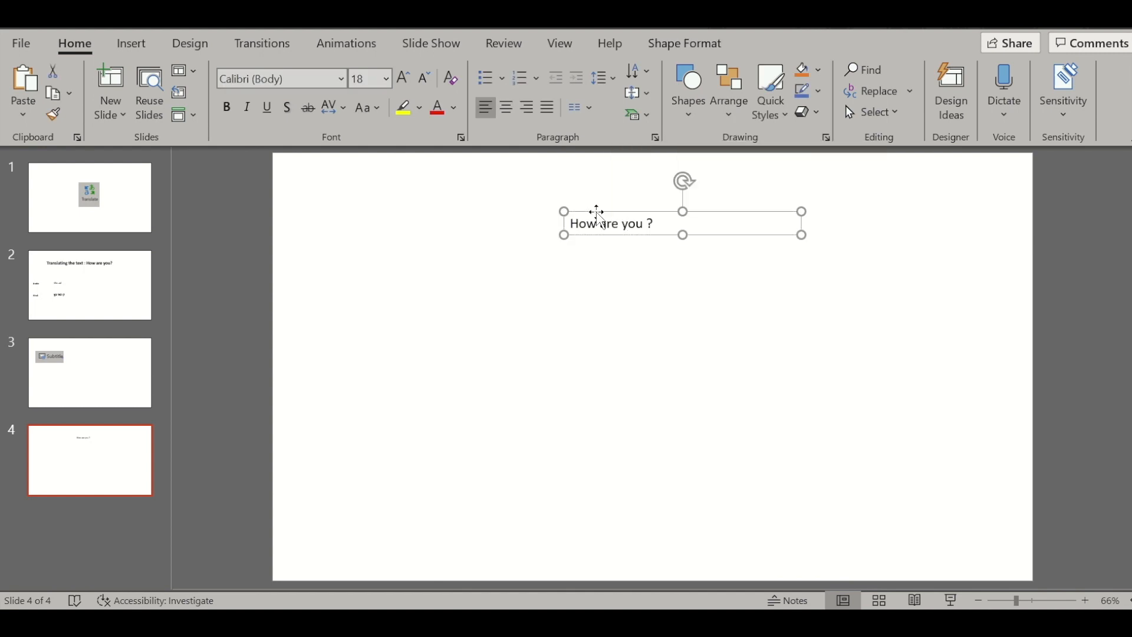
click(404, 78)
click(404, 78)
click(404, 78)
click(404, 78)
click(405, 78)
click(405, 78)
click(405, 78)
click(405, 78)
click(405, 78)
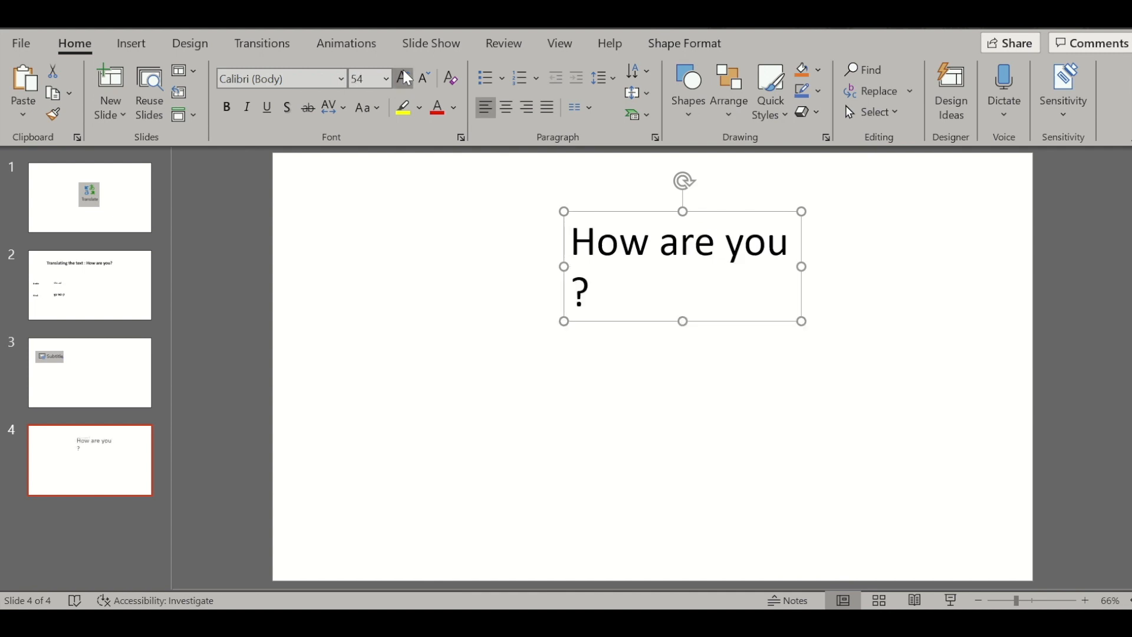
click(404, 78)
Step: Widen the text box so "How are you ?" fits on one line, and centre it roughly in the slide's upper half
drag(801, 270, 926, 289)
drag(703, 209, 626, 224)
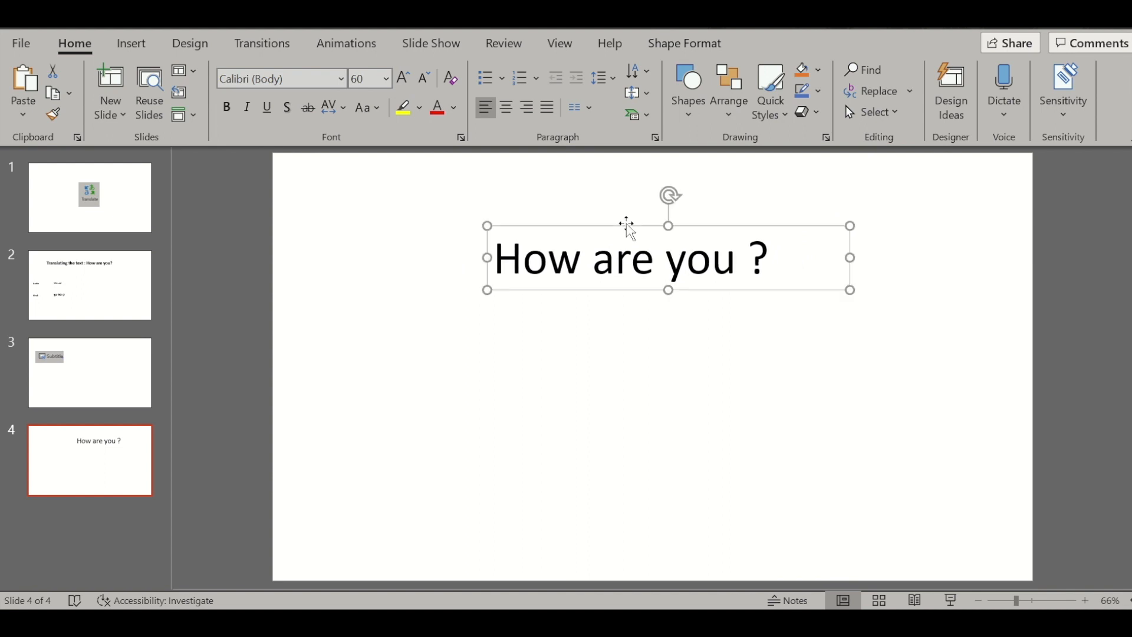
click(635, 381)
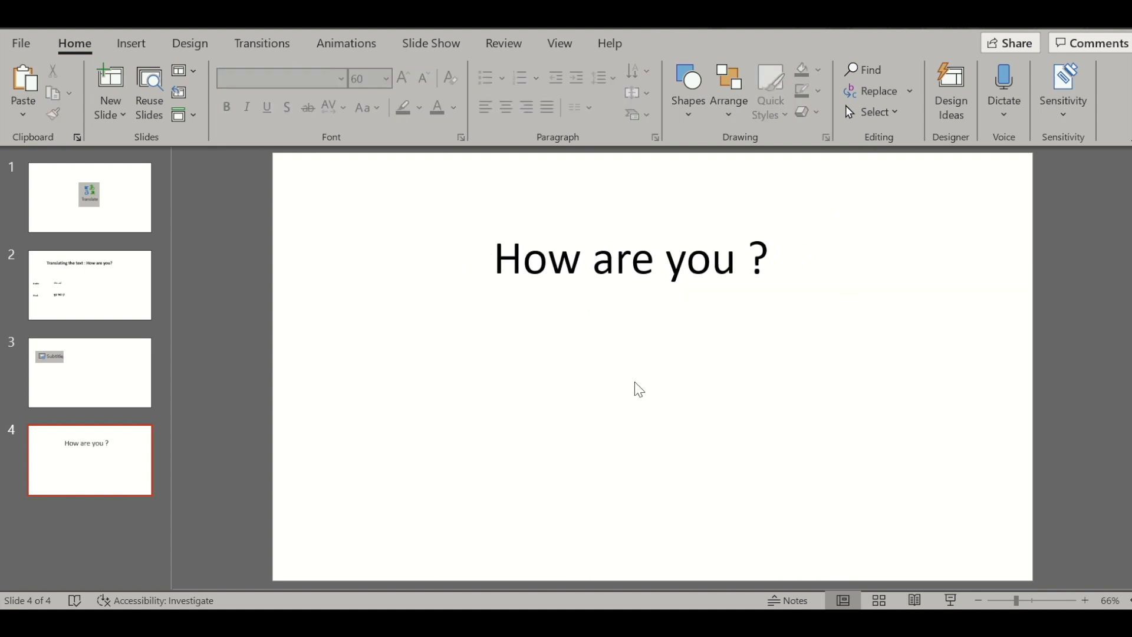